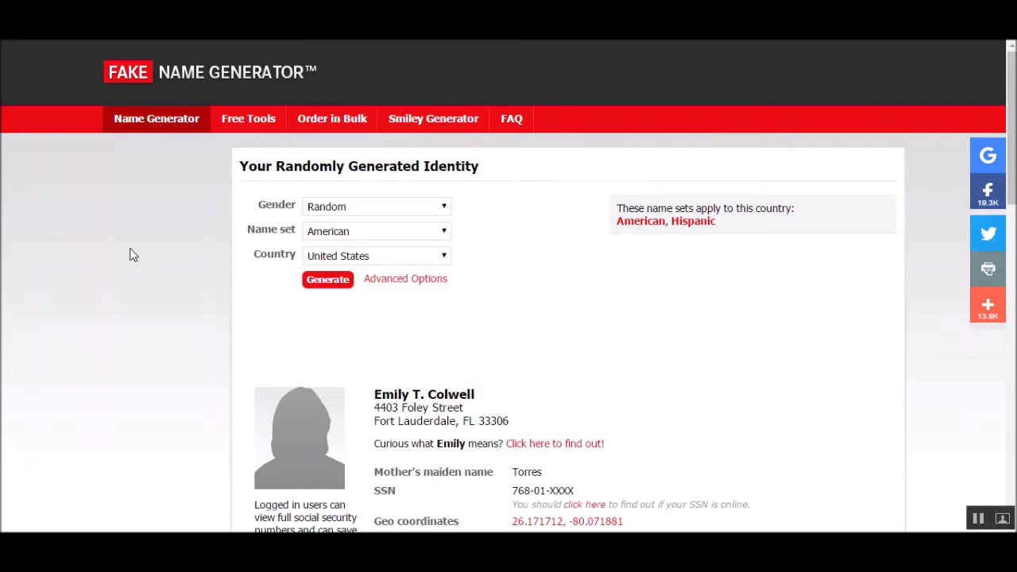
Step: Scroll down to view the generated American identity's address, phone, birthday and online details
scroll(262, 226, down, 3)
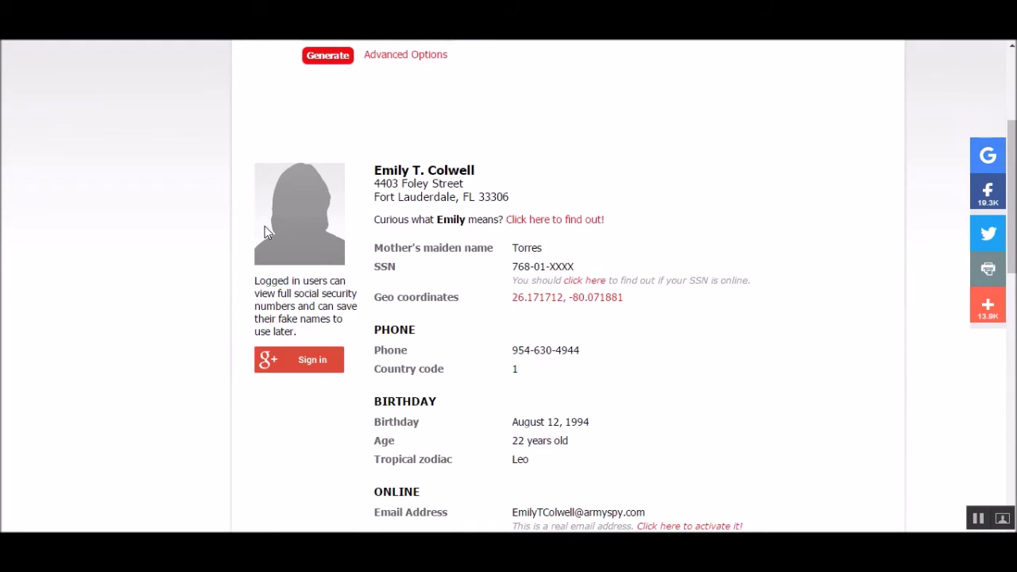
Step: Review the current identity's details, then generate a replacement with the same Random, American, United States settings
scroll(284, 231, down, 1)
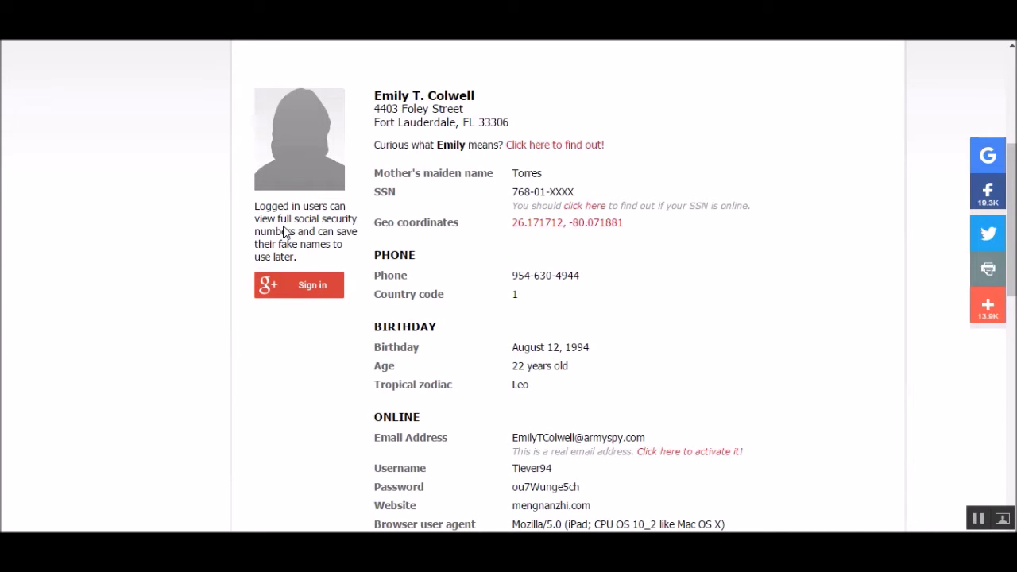
scroll(635, 324, down, 1)
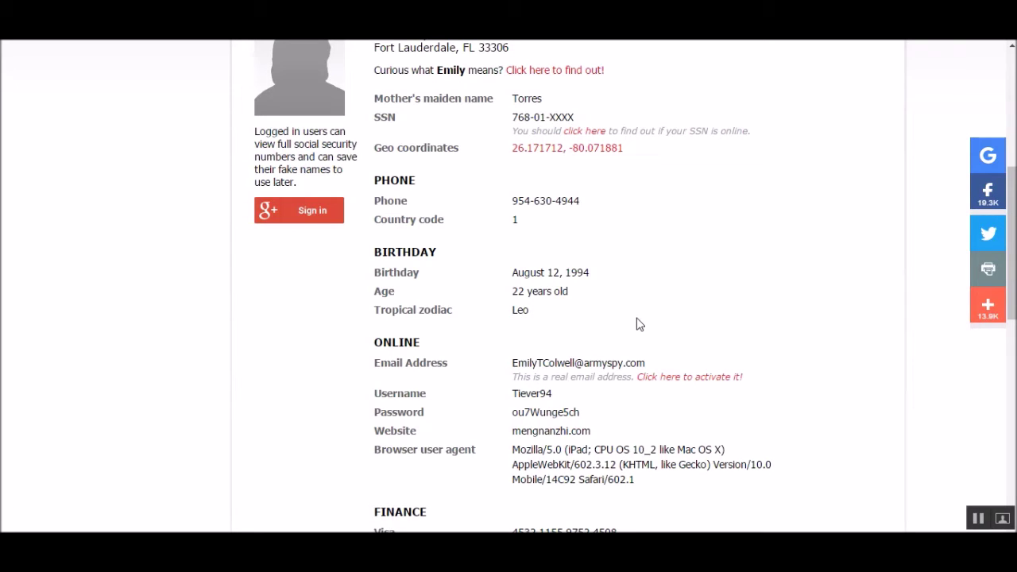
scroll(635, 324, up, 1)
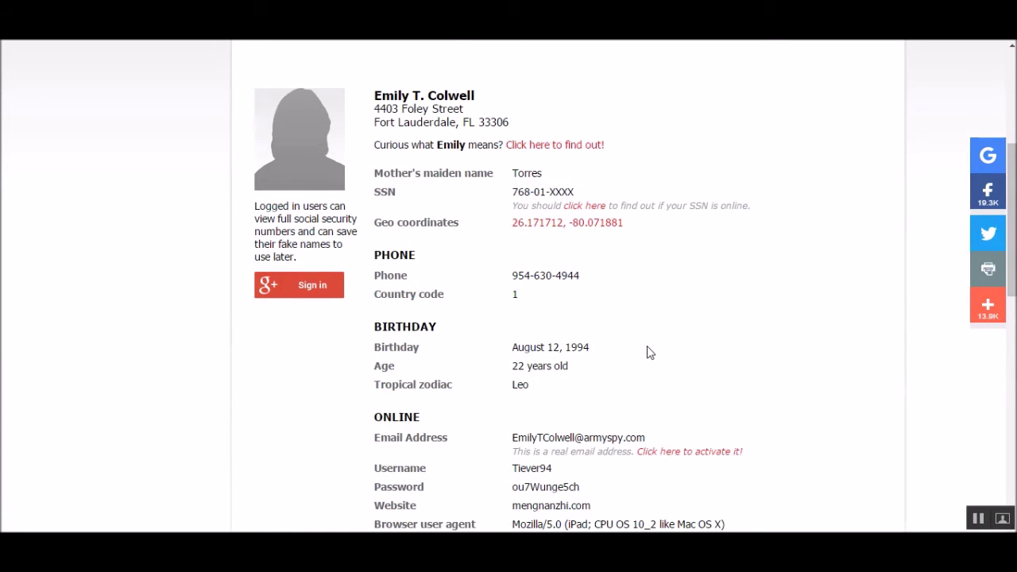
scroll(648, 353, down, 2)
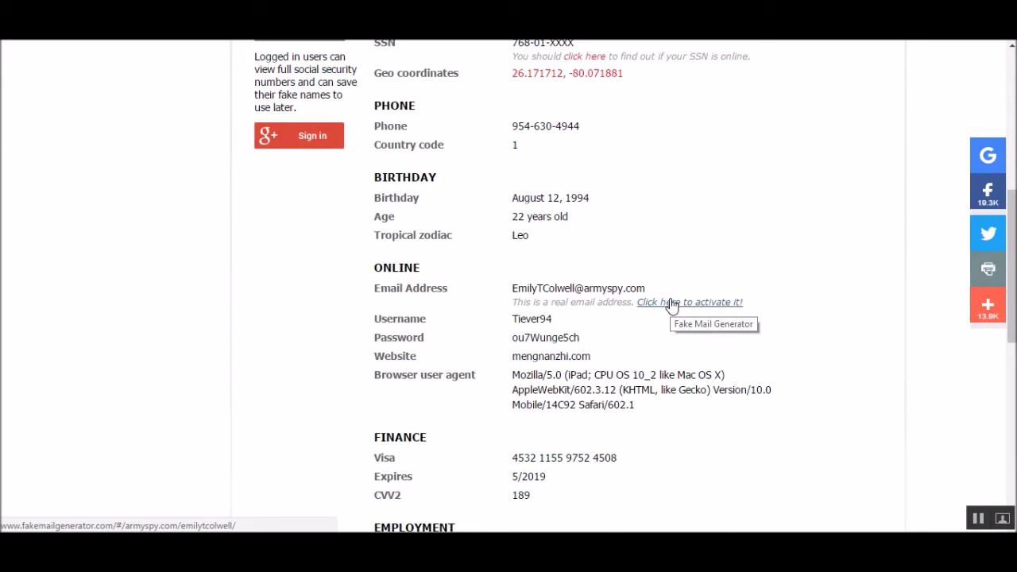
scroll(671, 305, down, 4)
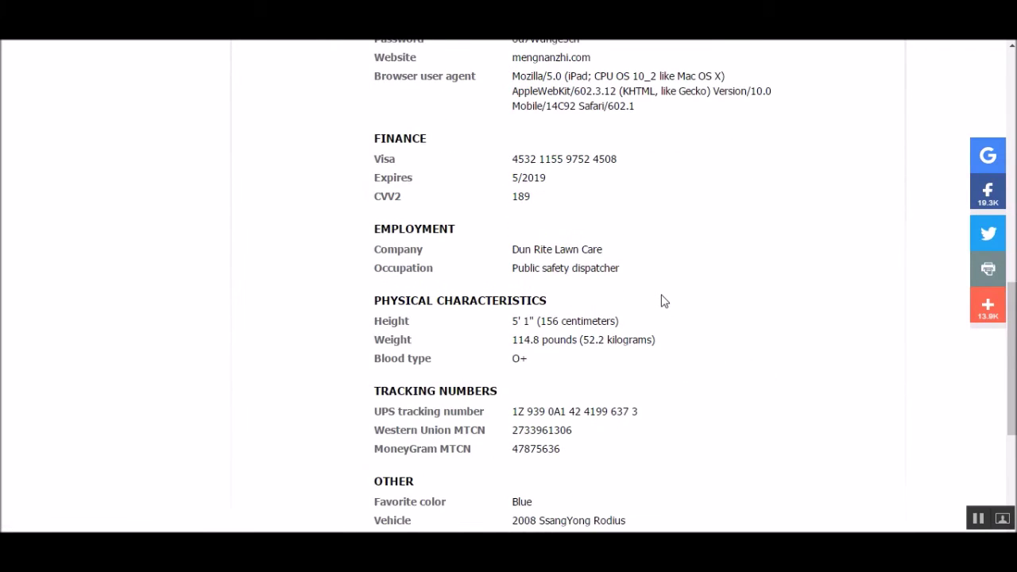
scroll(639, 341, up, 10)
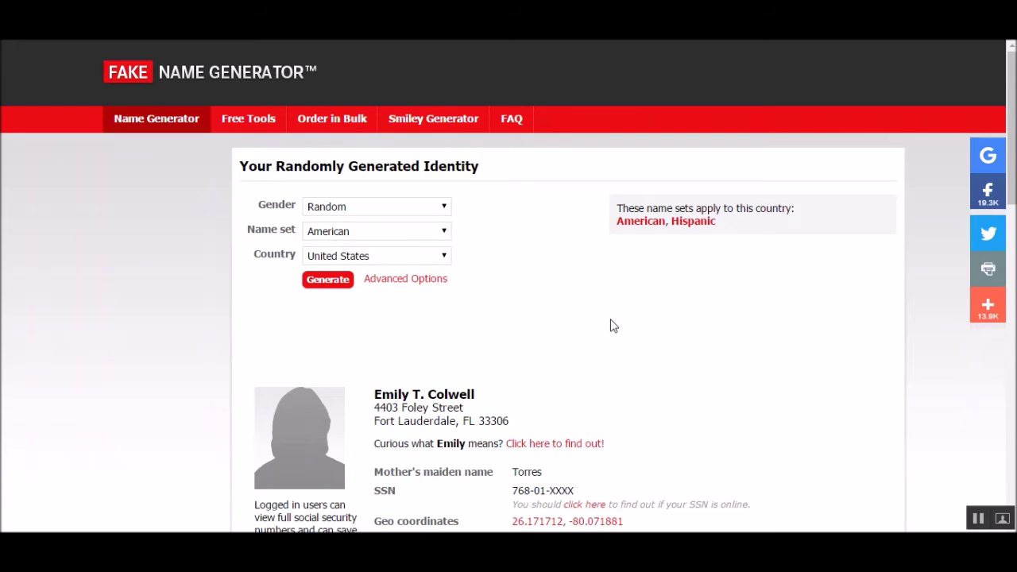
click(328, 280)
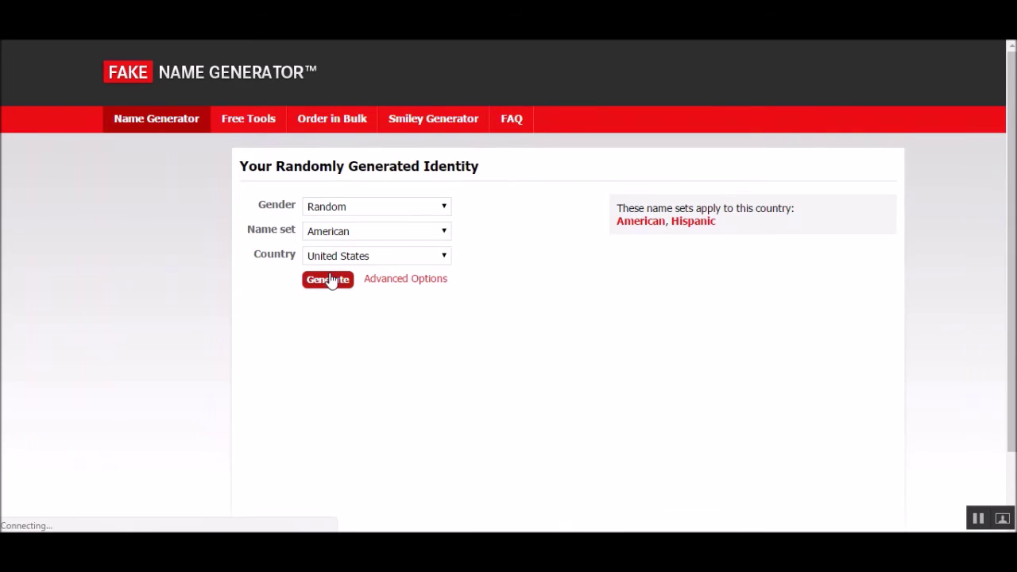
Step: Scroll through the new 33-year-old man's details, including his MasterCard, employment and physical information
scroll(491, 352, down, 2)
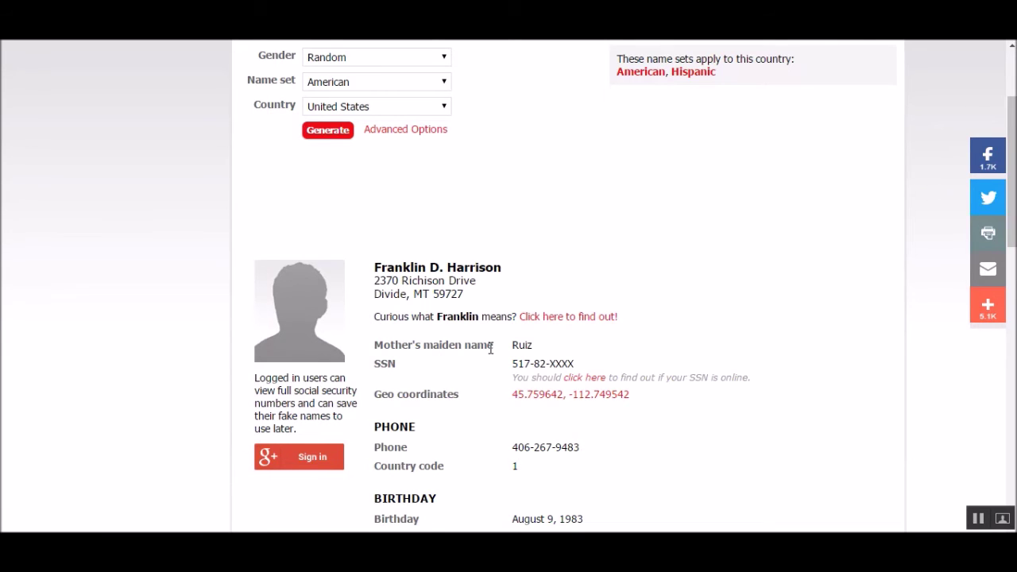
scroll(638, 343, down, 3)
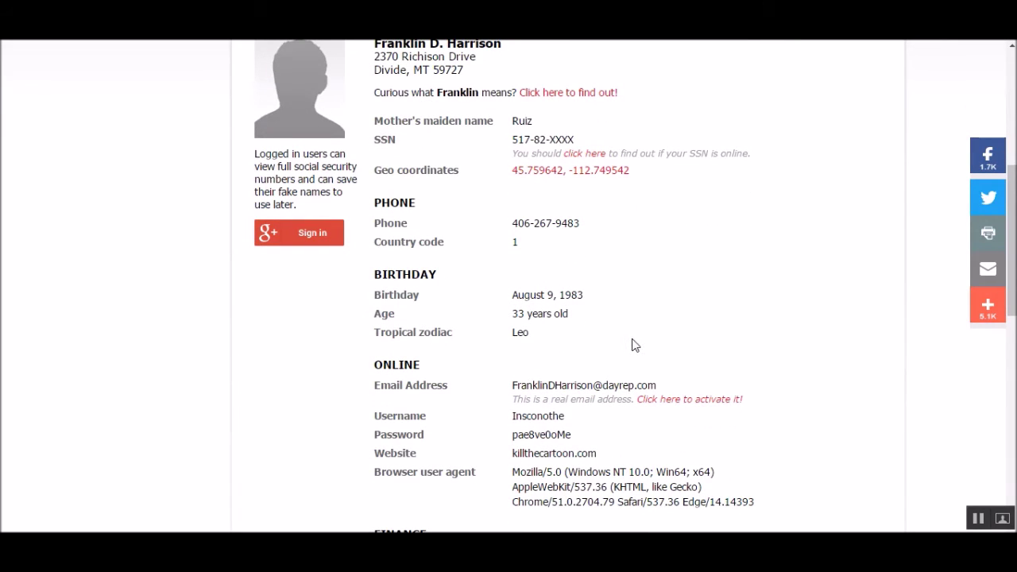
scroll(635, 344, down, 3)
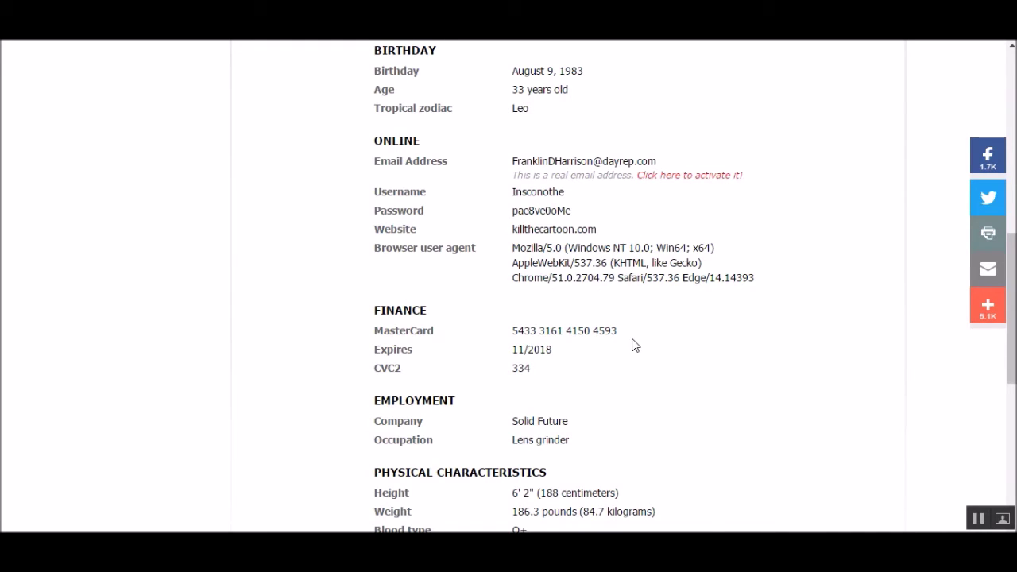
scroll(636, 344, up, 5)
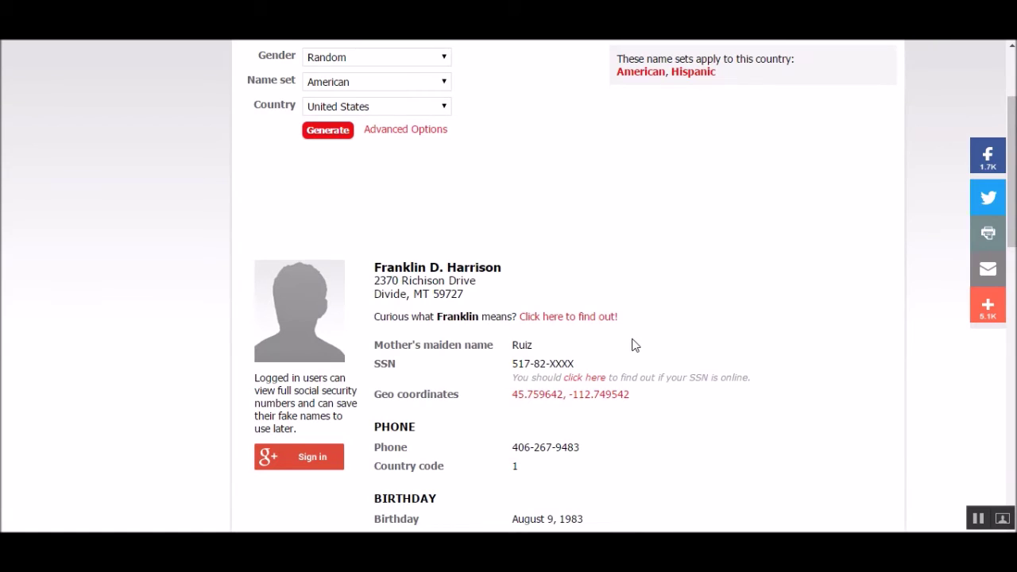
scroll(636, 344, down, 2)
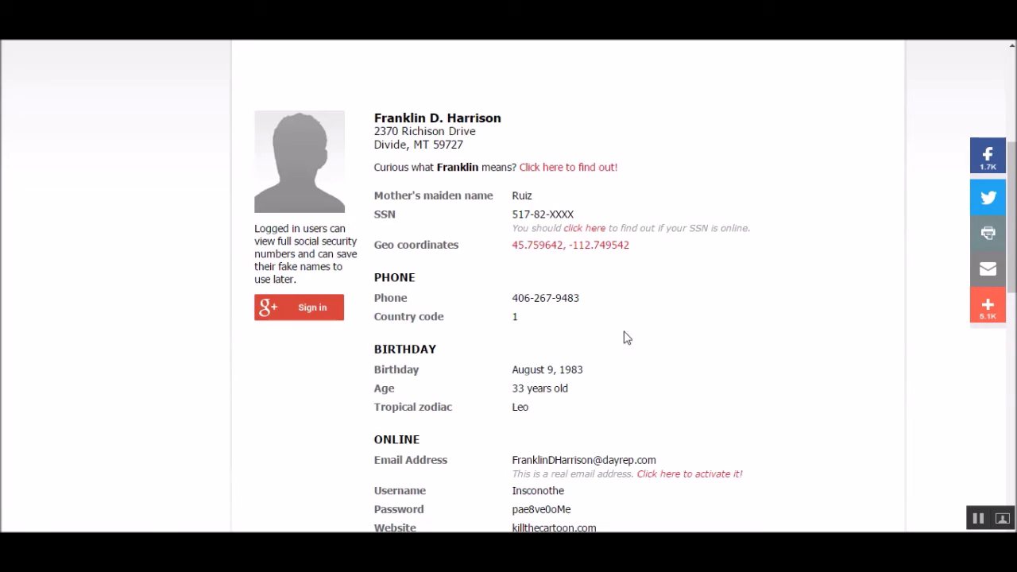
scroll(477, 375, down, 1)
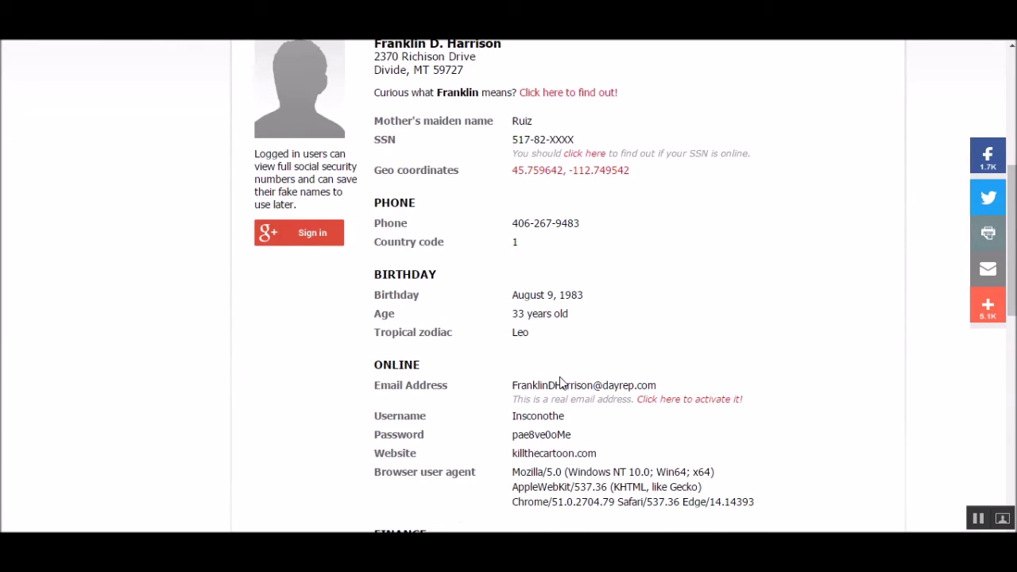
scroll(580, 395, down, 2)
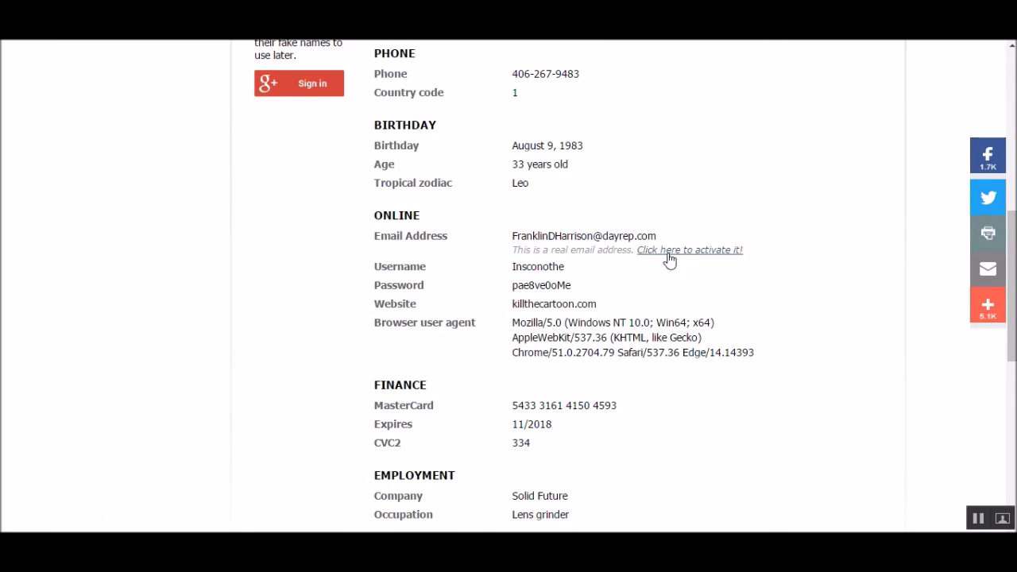
drag(532, 236, 779, 260)
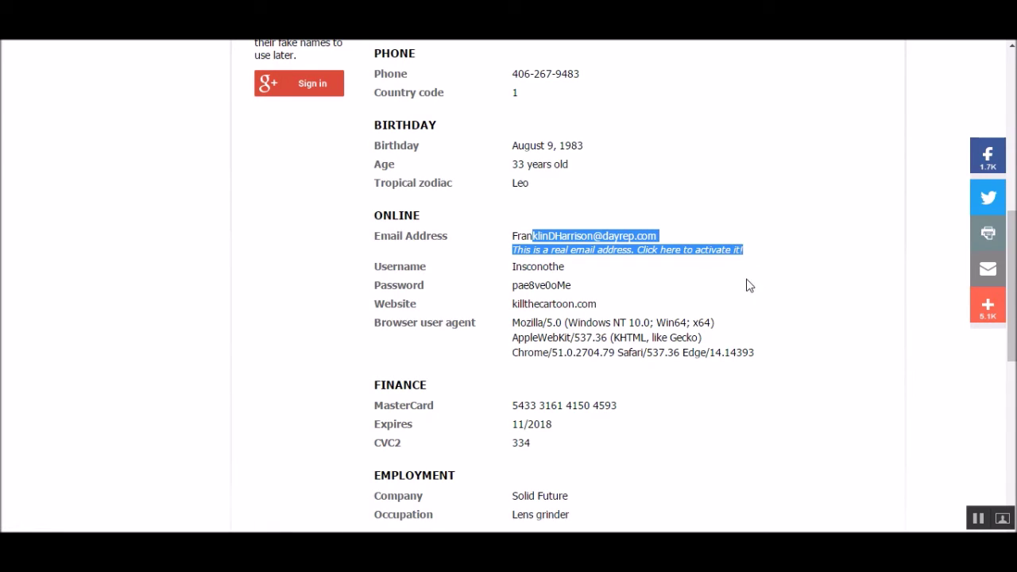
scroll(732, 352, down, 1)
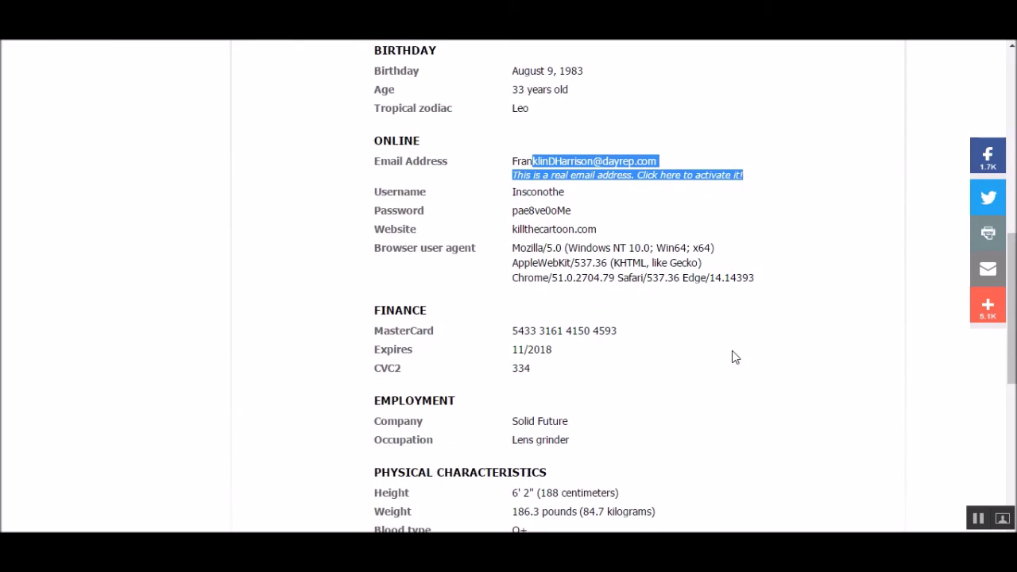
scroll(733, 356, down, 3)
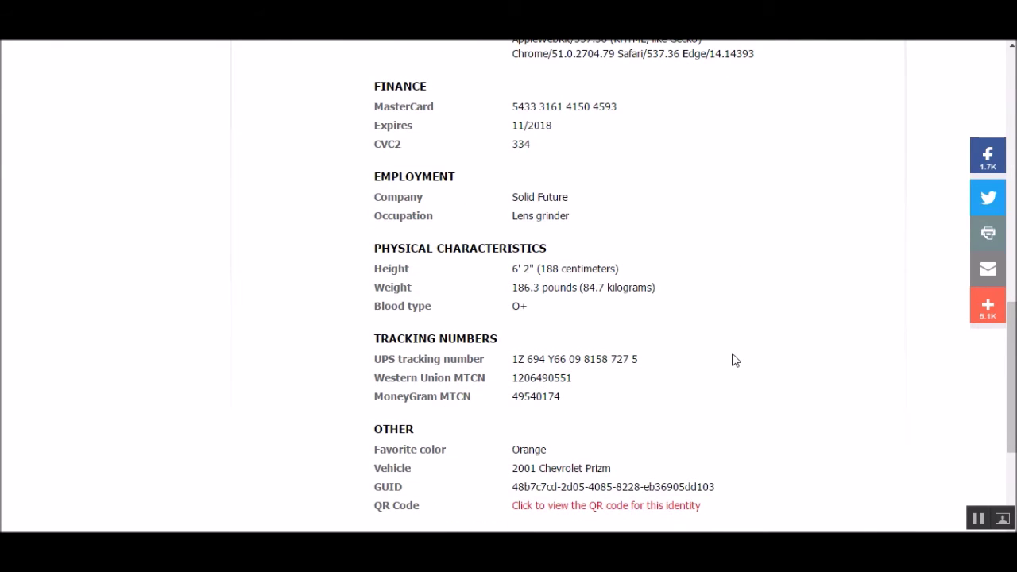
mouse_move(381, 339)
mouse_down()
mouse_move(624, 410)
mouse_move(377, 335)
mouse_up()
click(648, 408)
click(374, 335)
drag(386, 86, 360, 80)
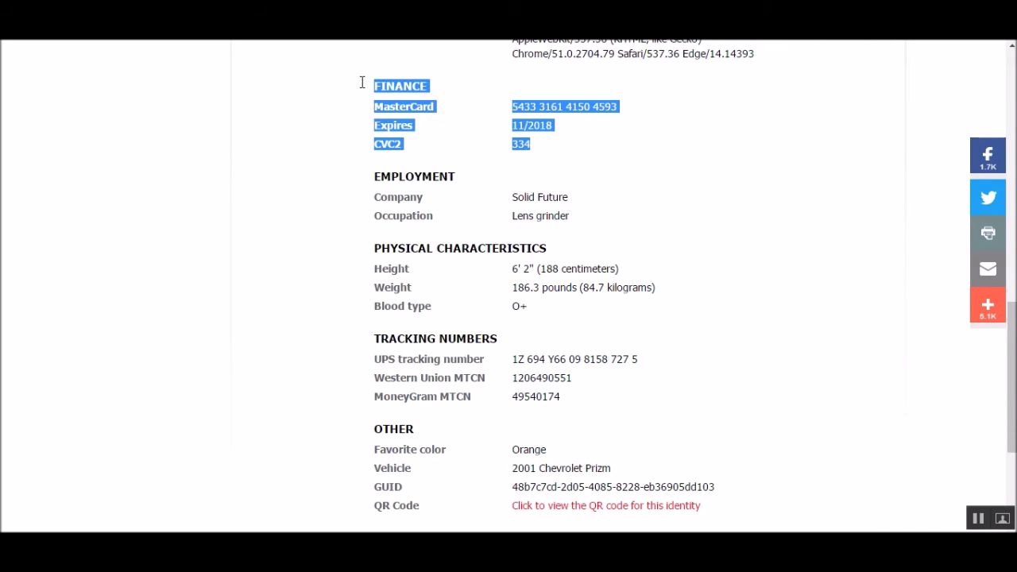
scroll(607, 220, down, 2)
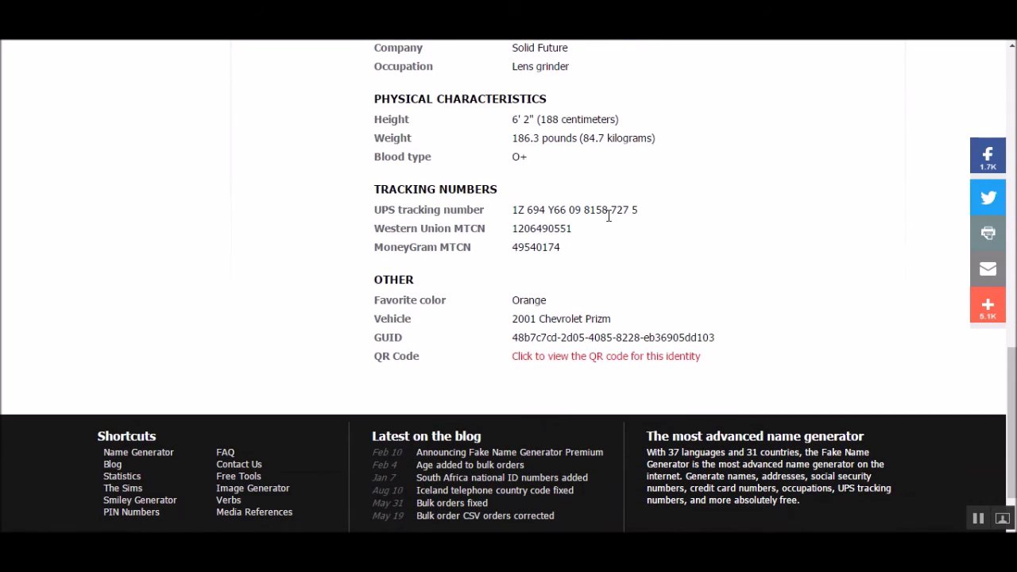
drag(375, 278, 778, 361)
click(213, 292)
scroll(286, 279, up, 2)
scroll(288, 279, up, 2)
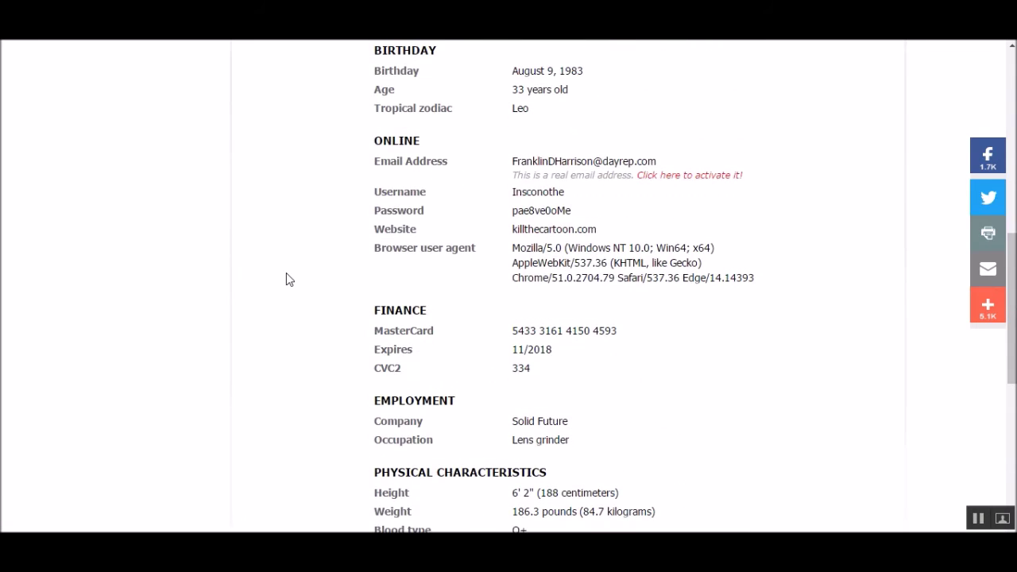
scroll(288, 278, up, 2)
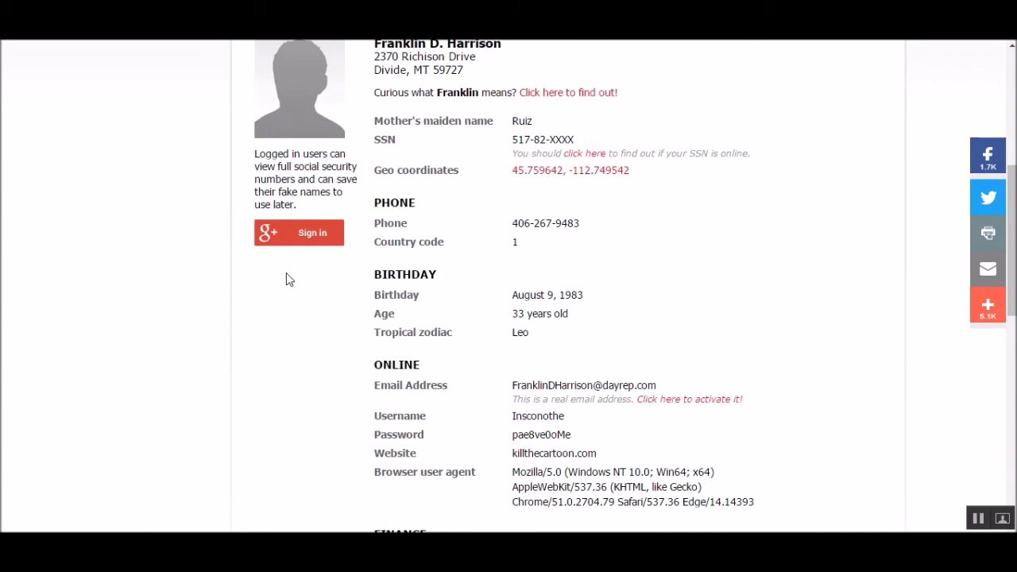
scroll(311, 257, up, 1)
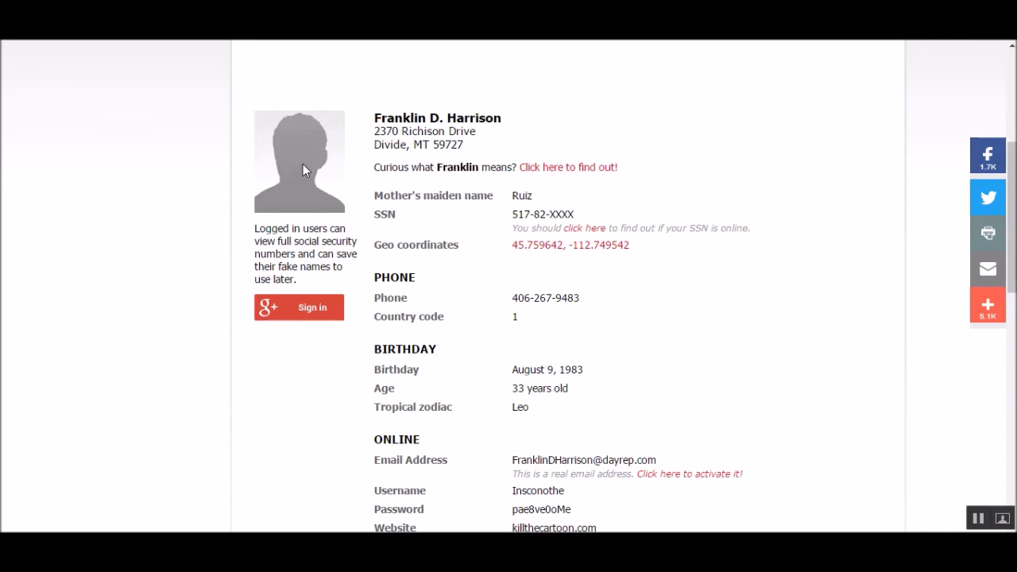
scroll(469, 227, up, 4)
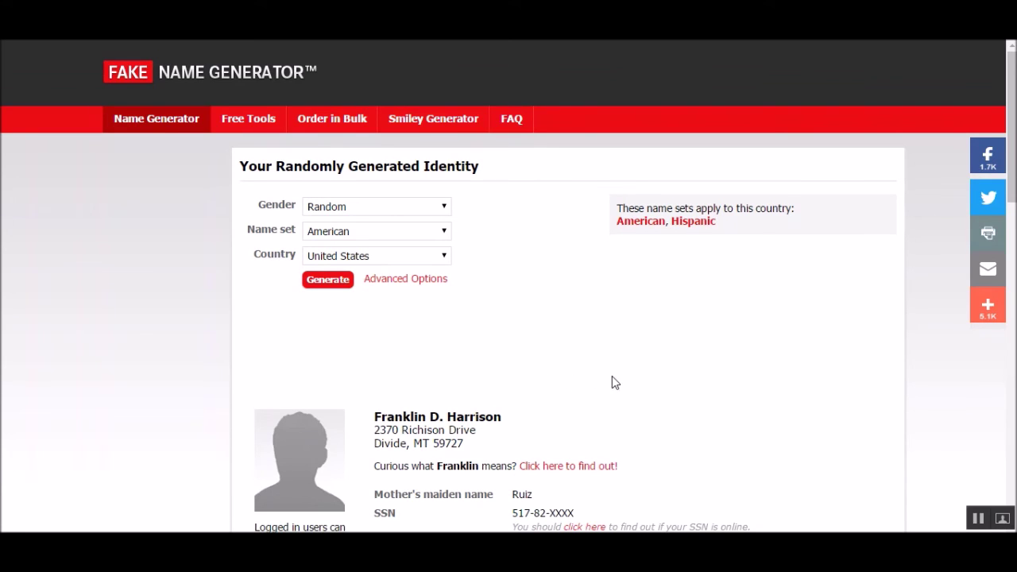
scroll(612, 380, down, 3)
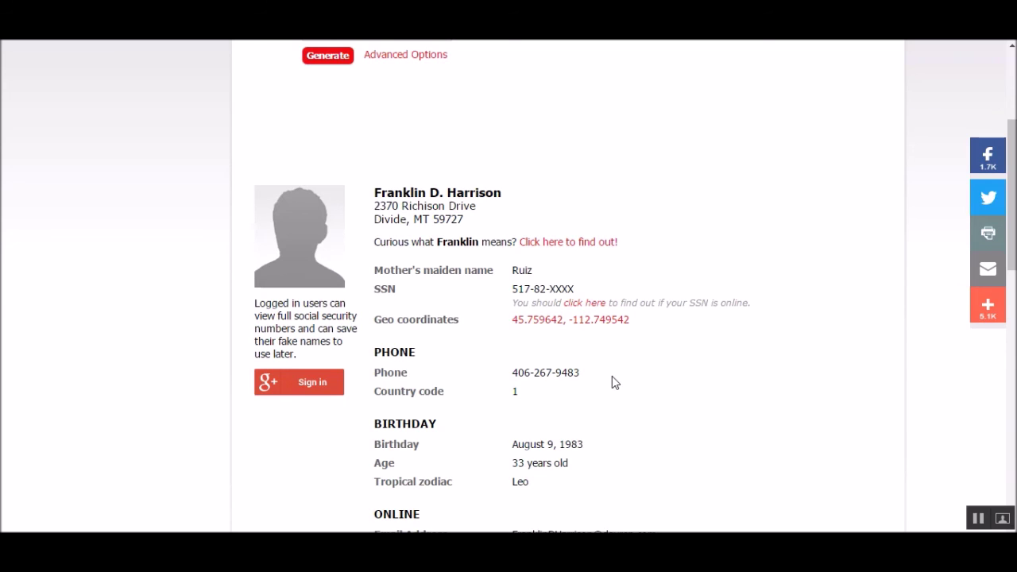
scroll(612, 376, up, 3)
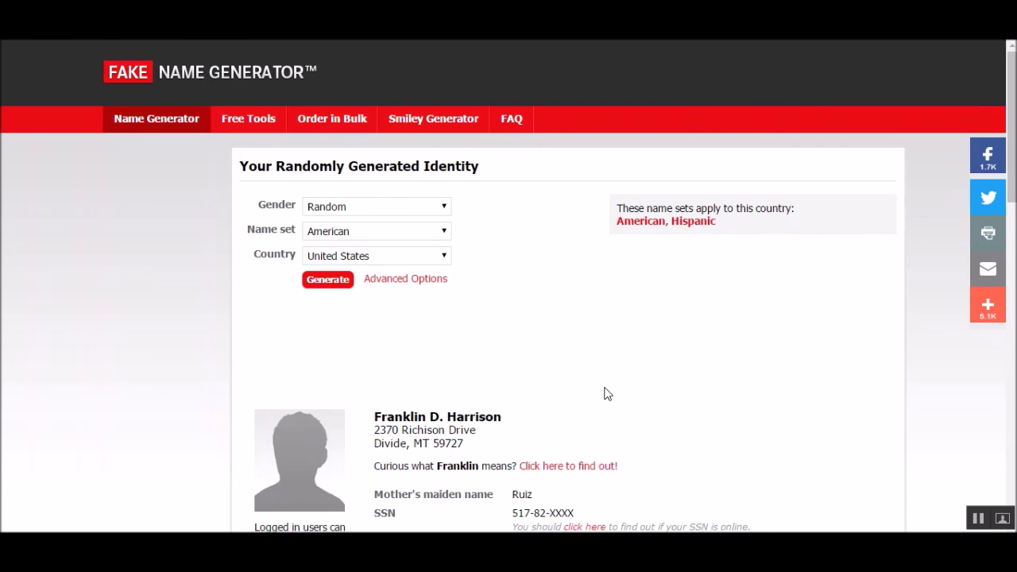
scroll(650, 345, down, 2)
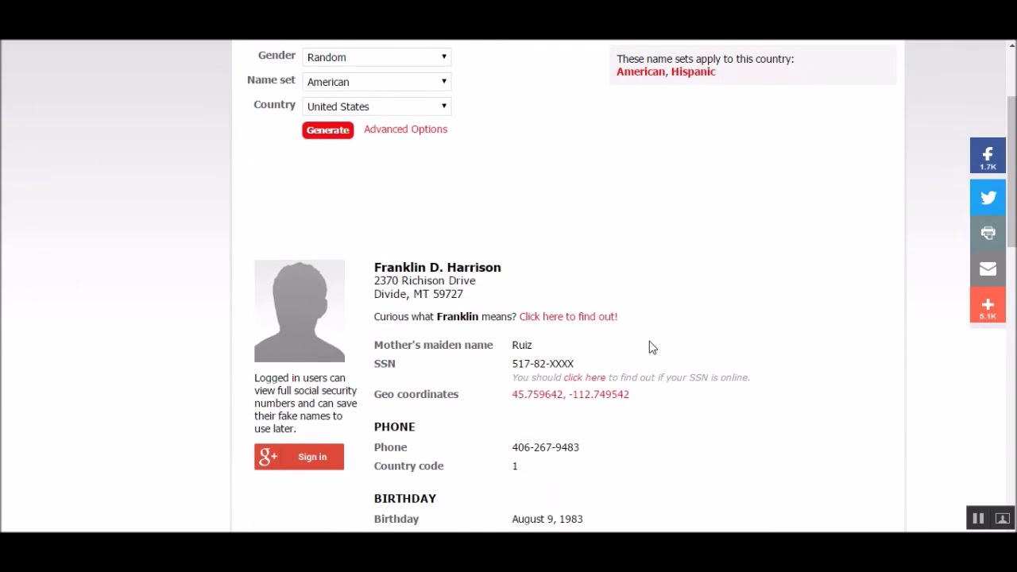